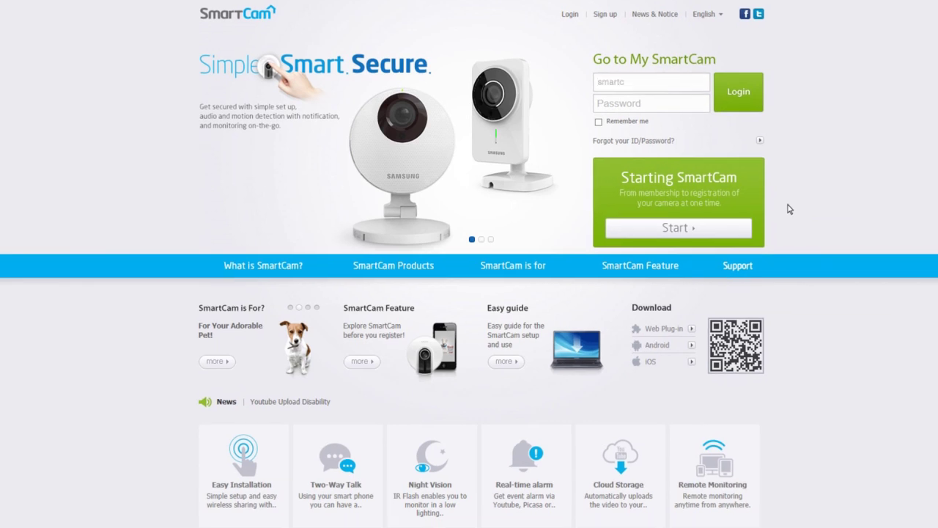
- Log in to My SmartCam with the account's SmartCam ID and password
type("am")
left_click(738, 92)
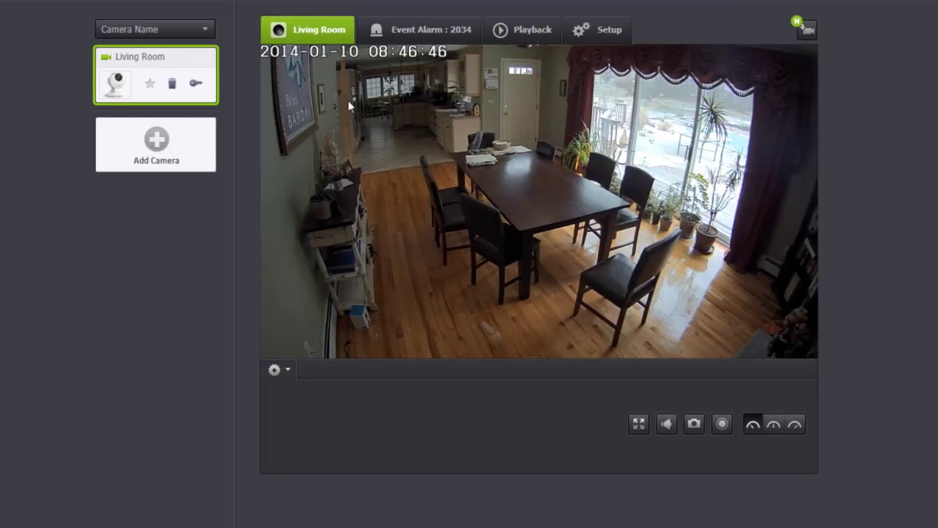
- Select the Living Room camera and apply its camera password to resume live video
left_click(159, 105)
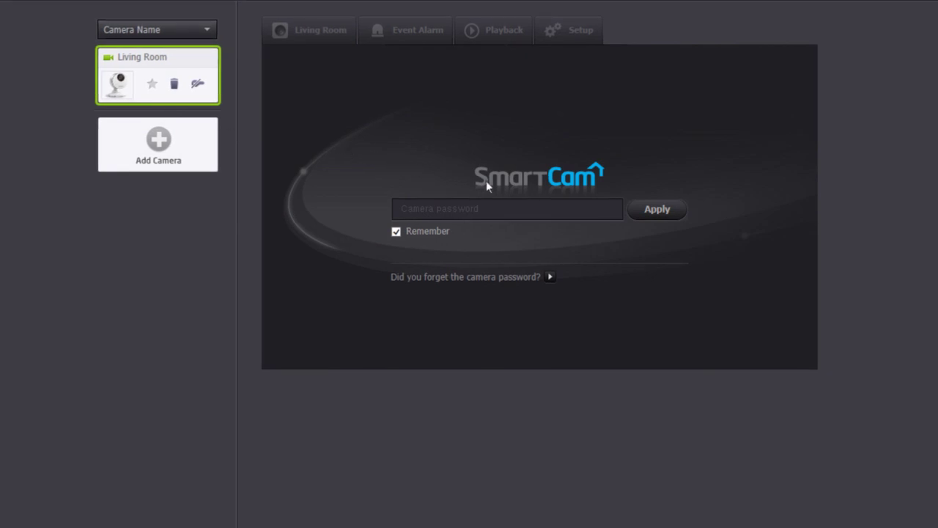
left_click(578, 210)
type("********")
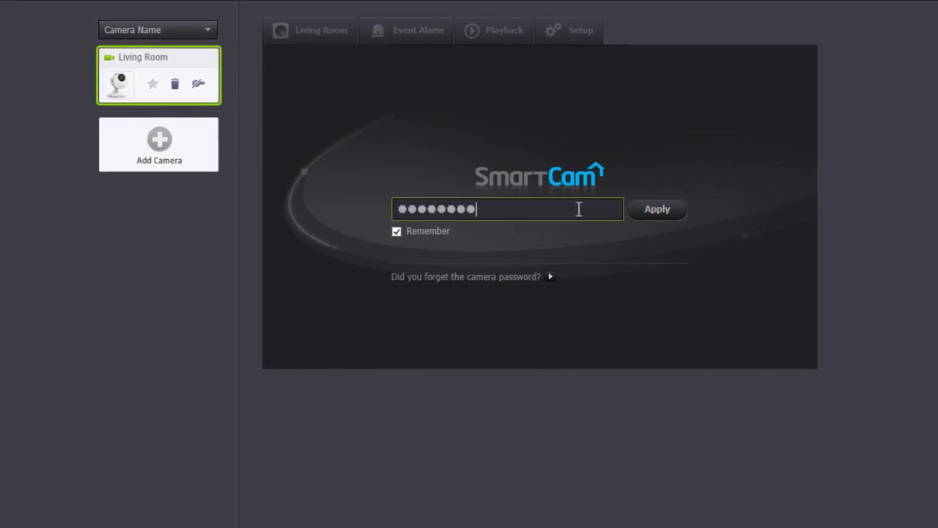
left_click(657, 211)
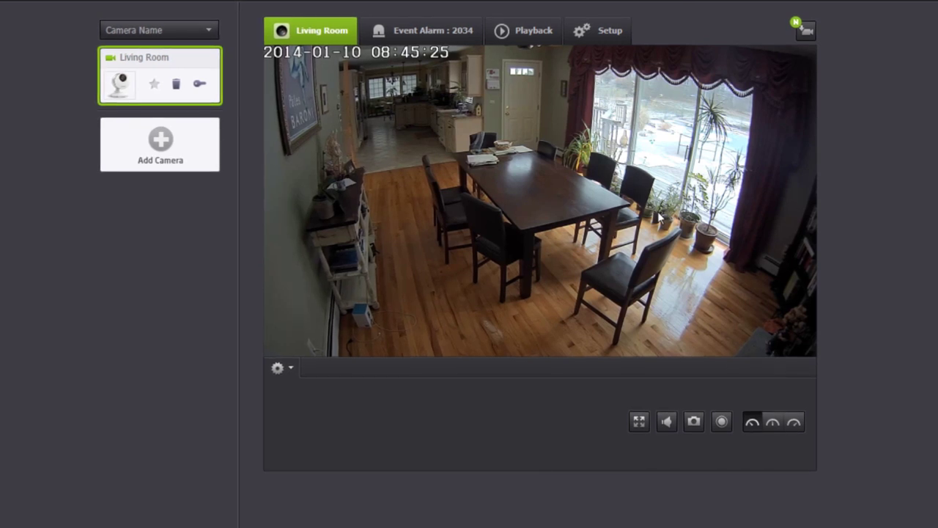
left_click(667, 430)
left_click(667, 430)
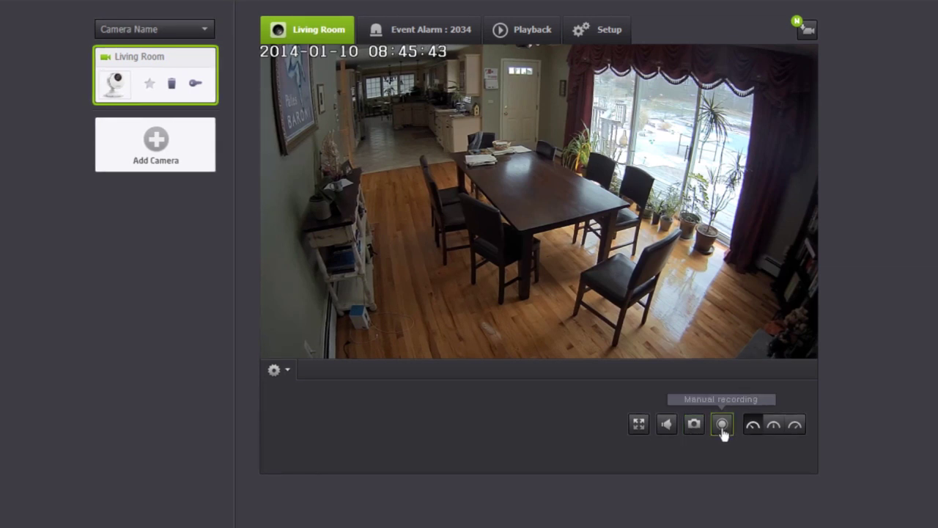
left_click(722, 432)
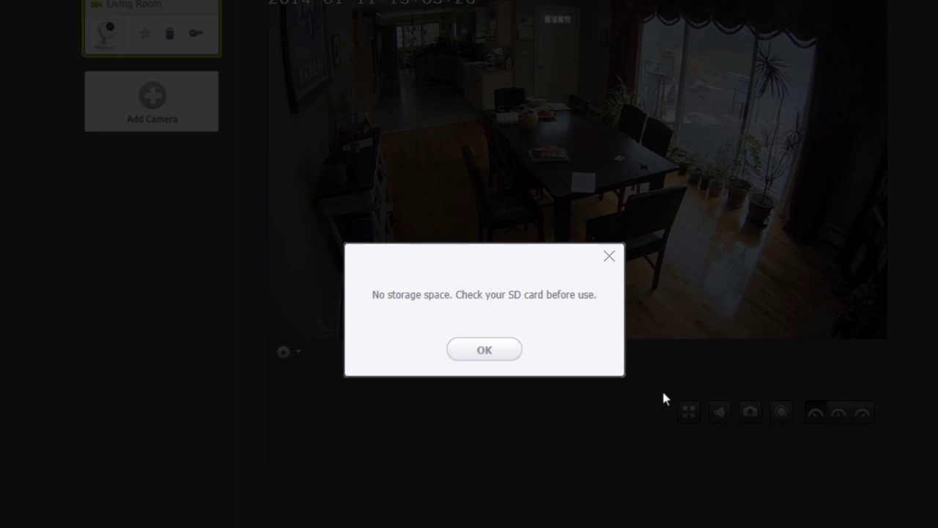
left_click(485, 351)
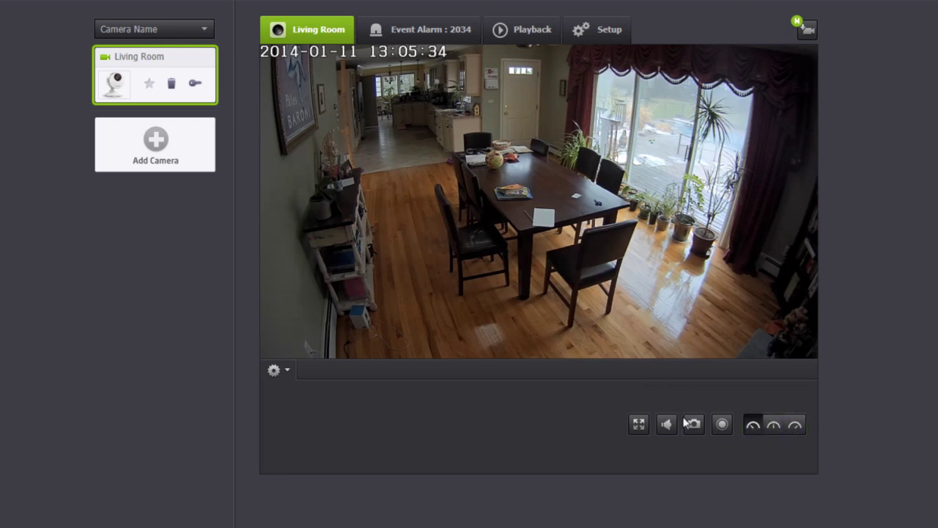
left_click(274, 370)
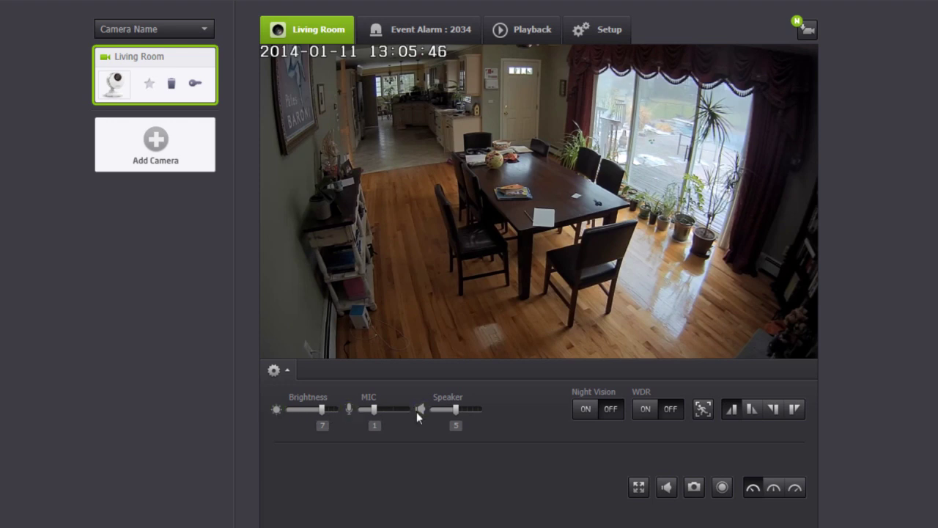
- Switch Night Vision and WDR to ON for the Living Room camera
left_click(585, 408)
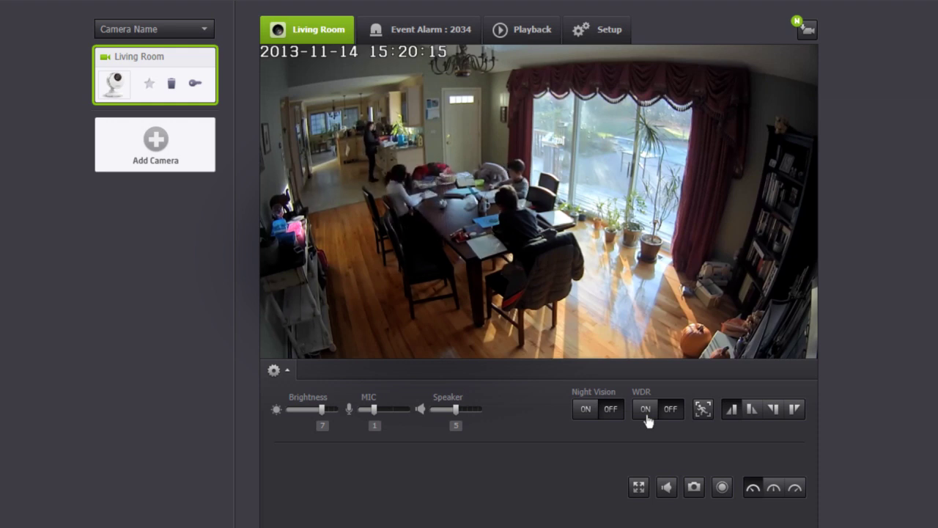
left_click(647, 416)
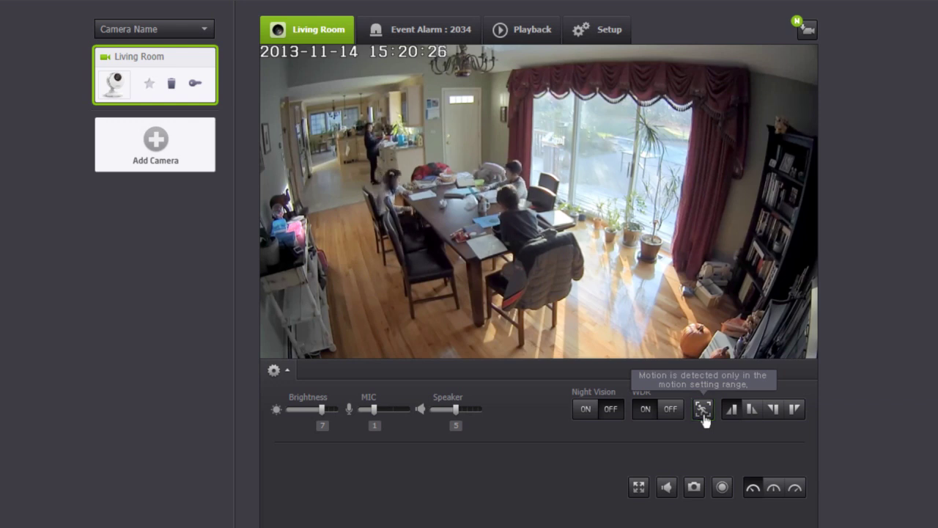
- Draw motion detection zones over the back windows and the door window, and confirm them
left_click(702, 414)
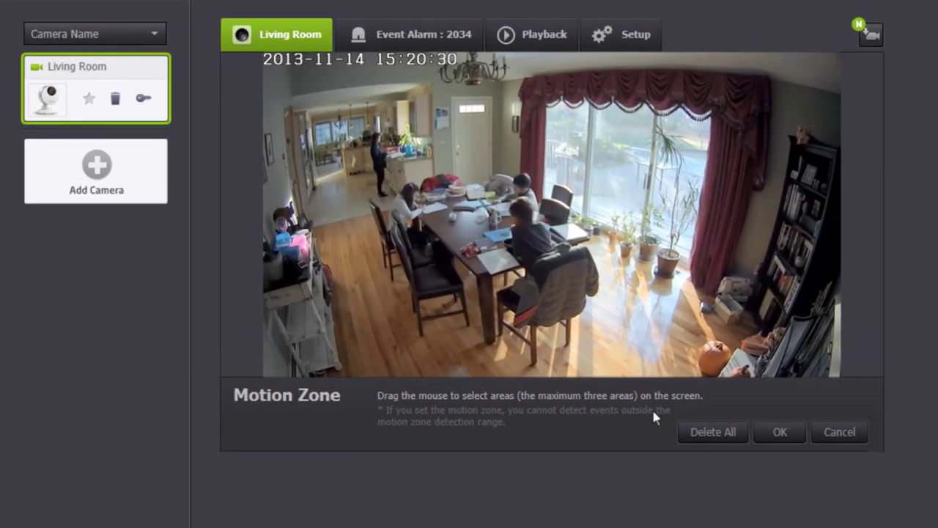
left_click_drag(304, 112, 387, 144)
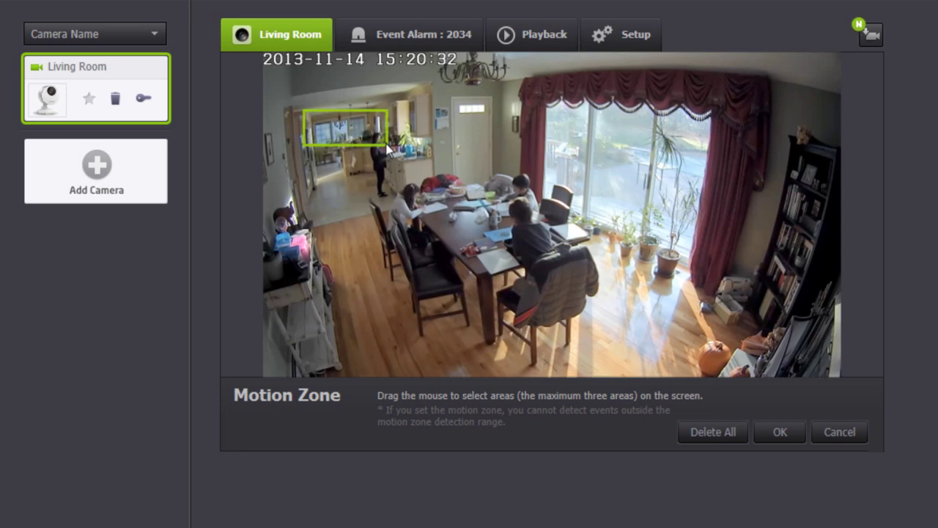
left_click_drag(452, 99, 700, 258)
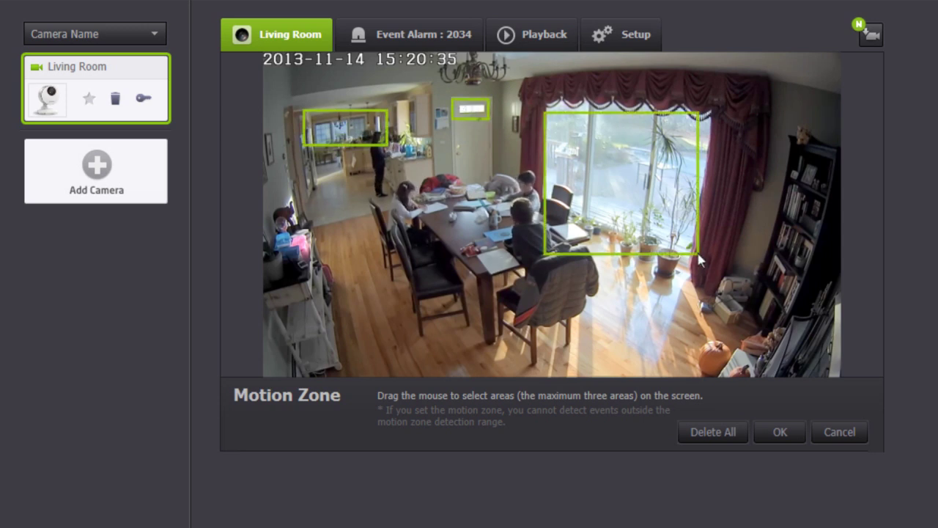
left_click(778, 434)
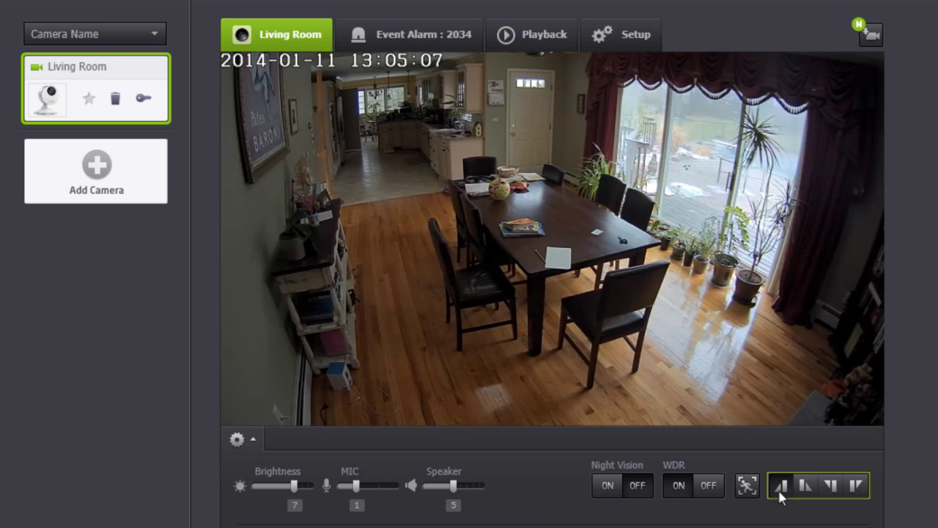
left_click(423, 49)
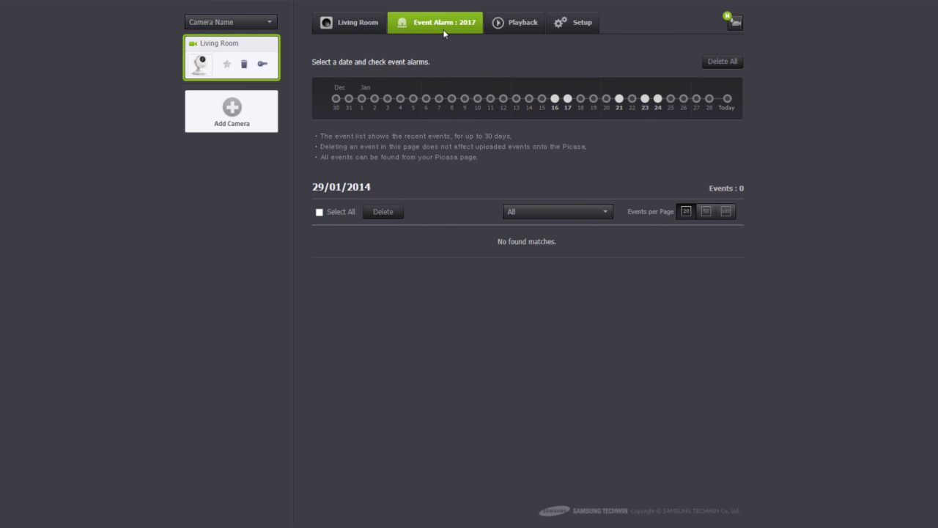
- Filter the Event Alarm list to Motion Events from 23/01/2014
left_click(645, 98)
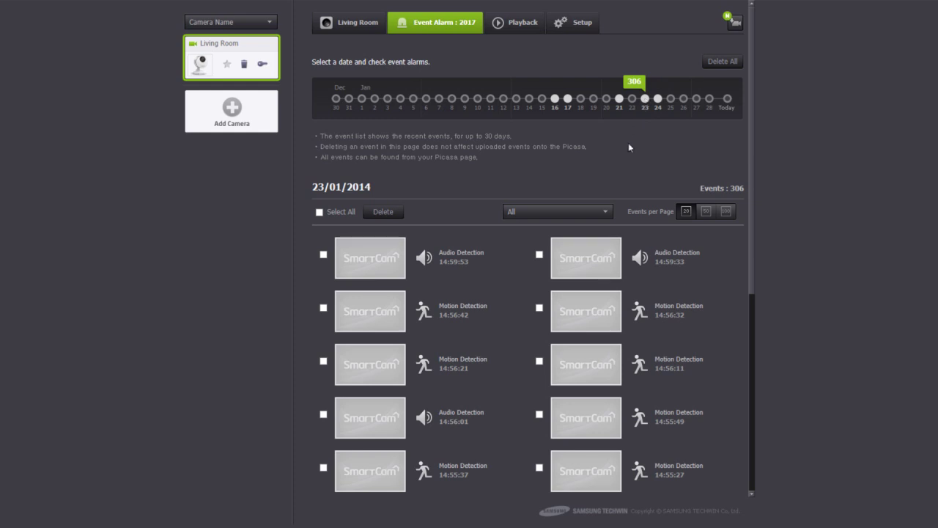
left_click(606, 210)
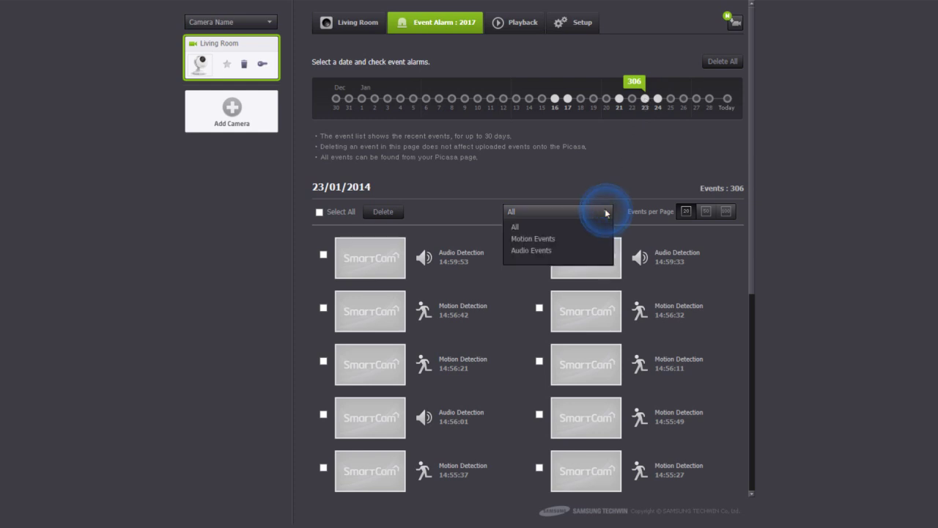
left_click(546, 242)
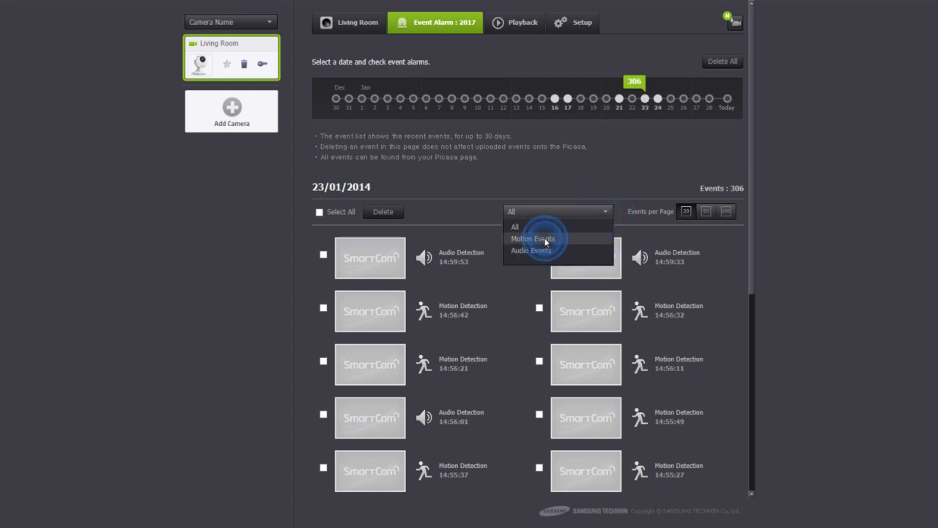
- Watch the 14:56:32 motion clip and the next two event clips, then close the viewer
left_click(589, 314)
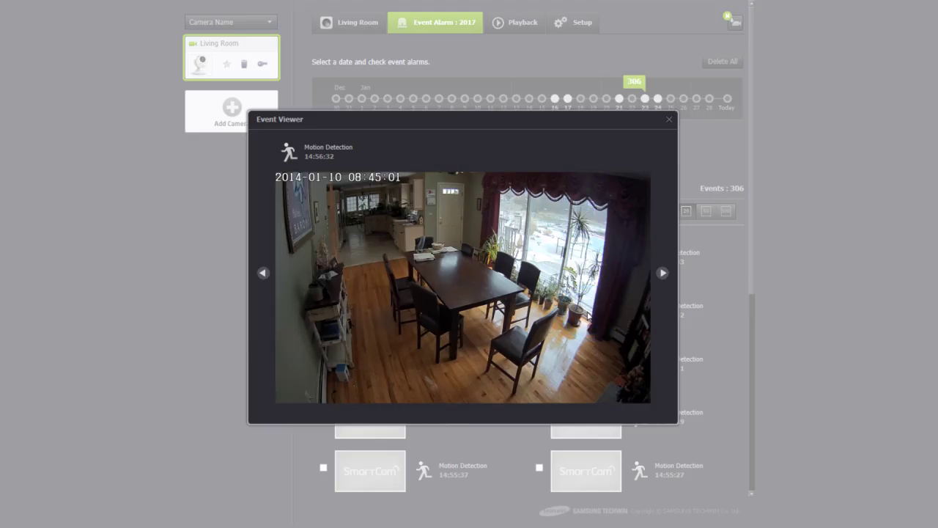
left_click(662, 273)
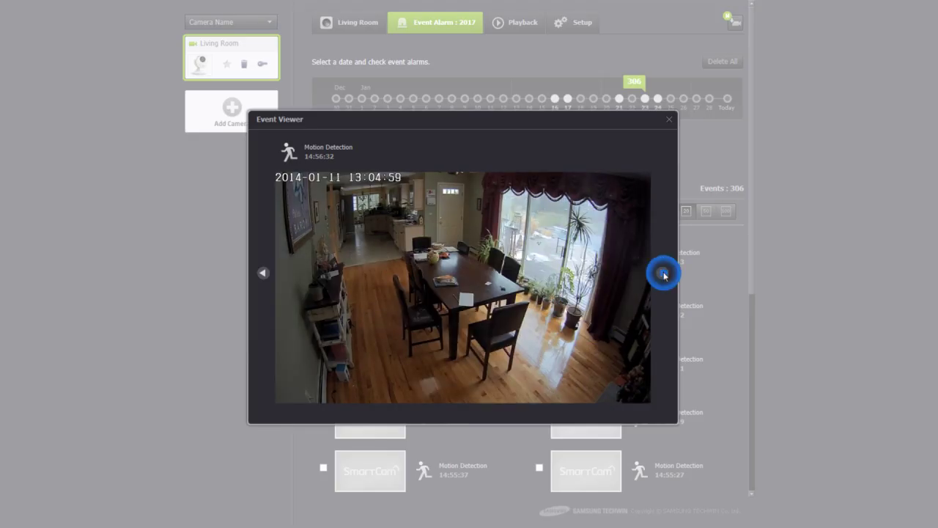
left_click(662, 273)
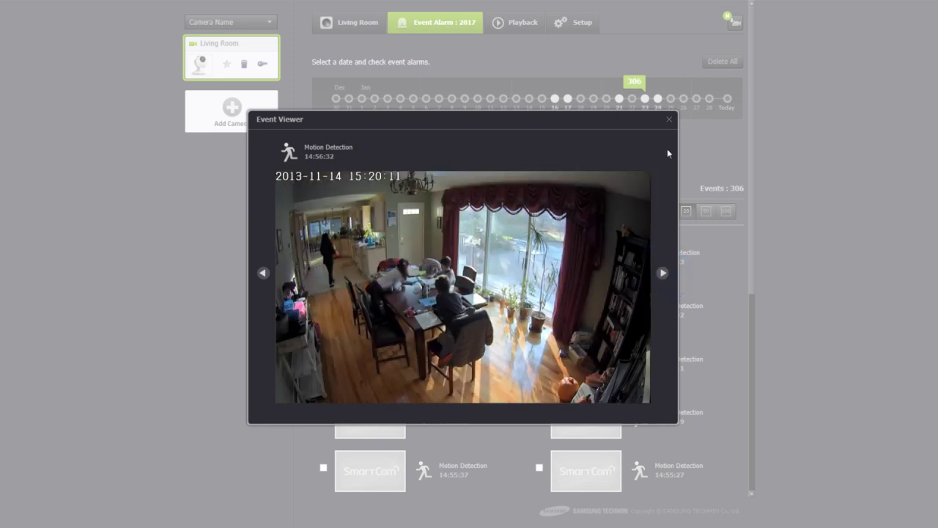
left_click(669, 119)
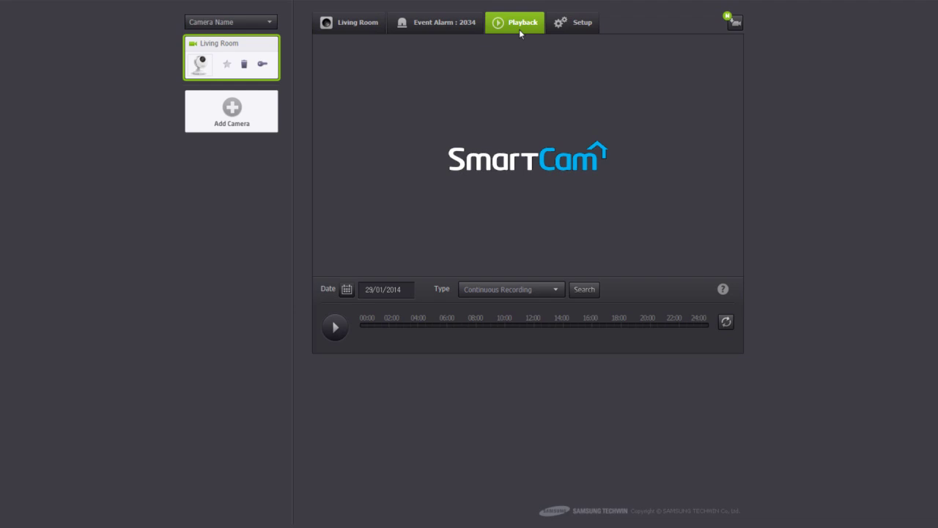
- Search Continuous Recording for 28/01/2014 and play the found recording
left_click(347, 289)
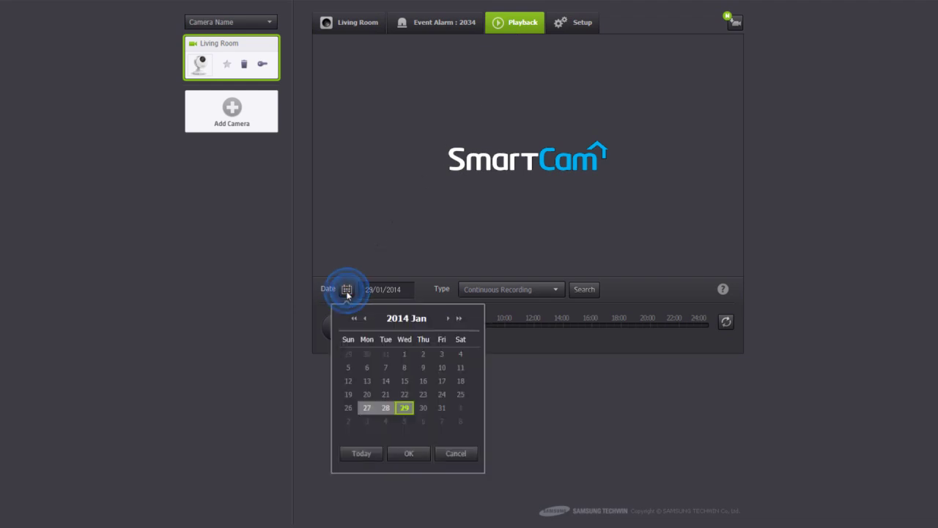
left_click(386, 408)
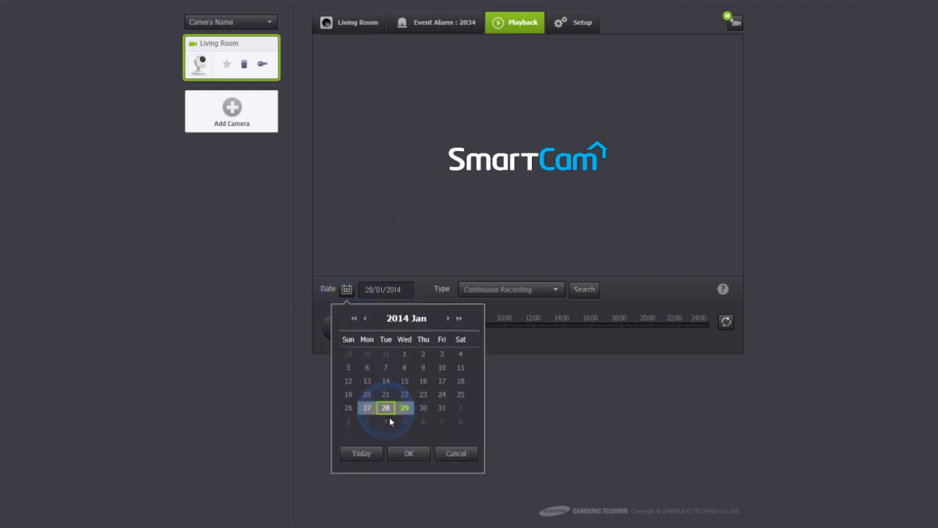
left_click(408, 452)
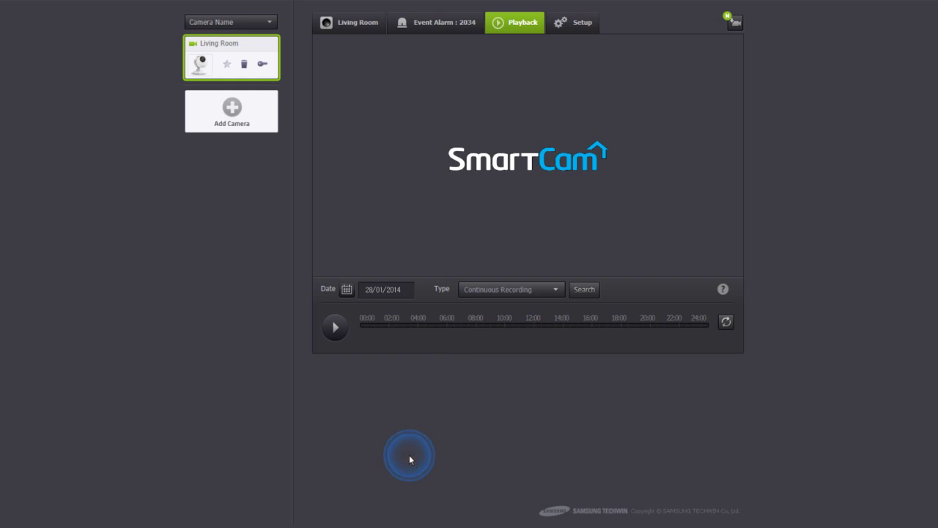
left_click(556, 291)
left_click(528, 304)
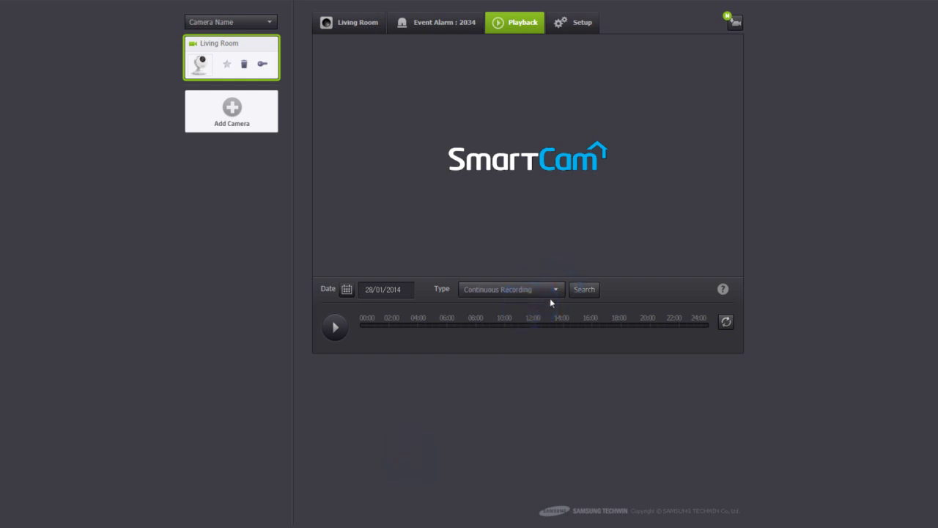
left_click(584, 290)
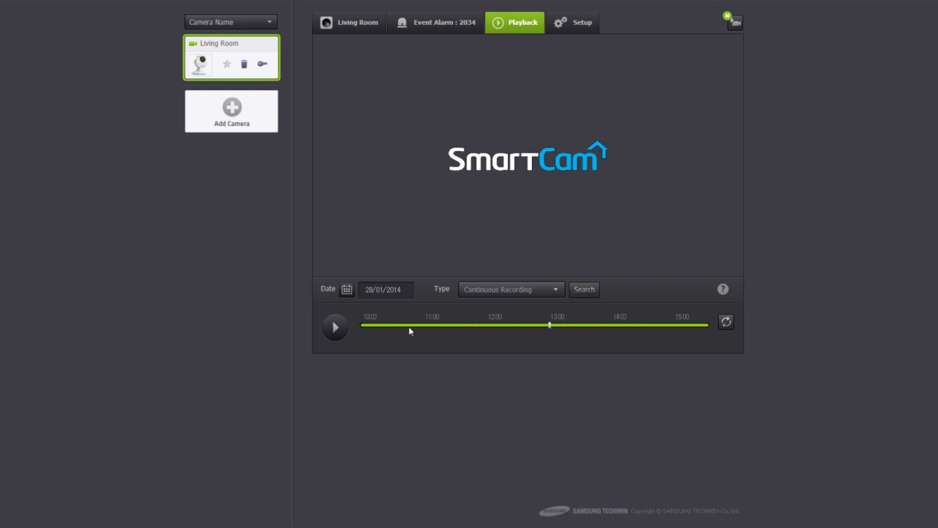
left_click(335, 329)
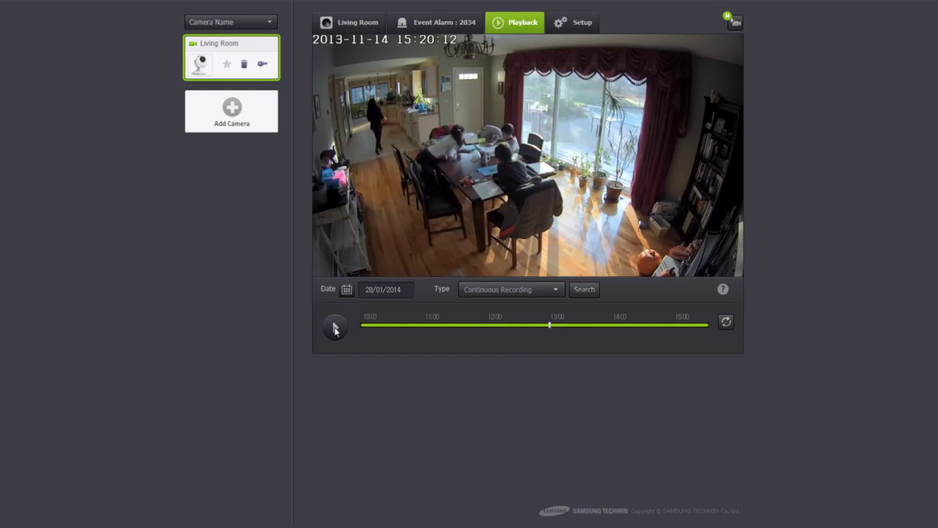
- Open the camera Setup's Basic Info and view the firmware upgrade page
left_click(578, 32)
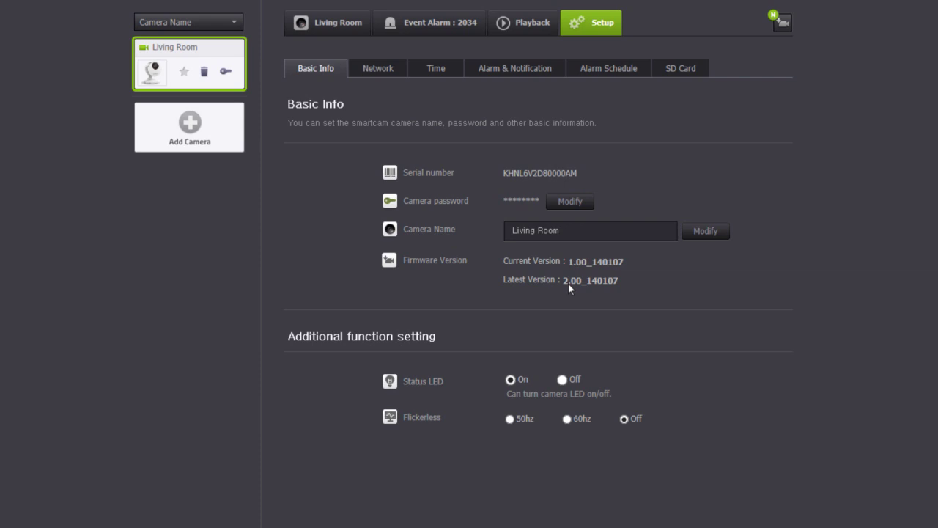
left_click(782, 23)
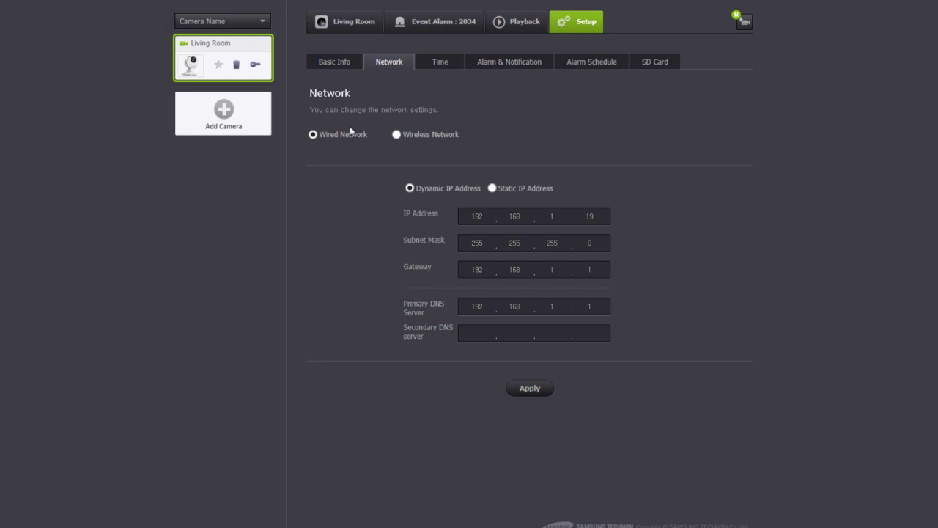
- Connect the camera to the My smart home Wi-Fi with its password, then reapply Wired Network
left_click(397, 136)
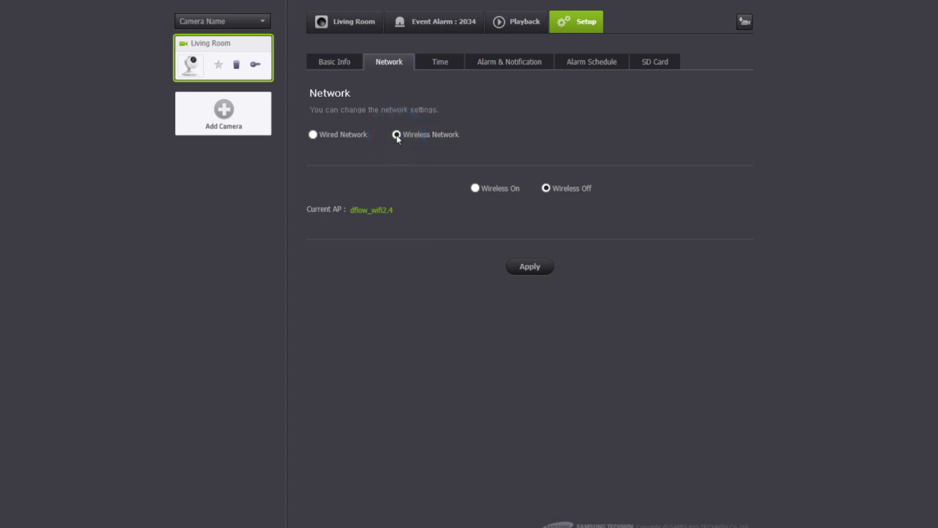
left_click(475, 189)
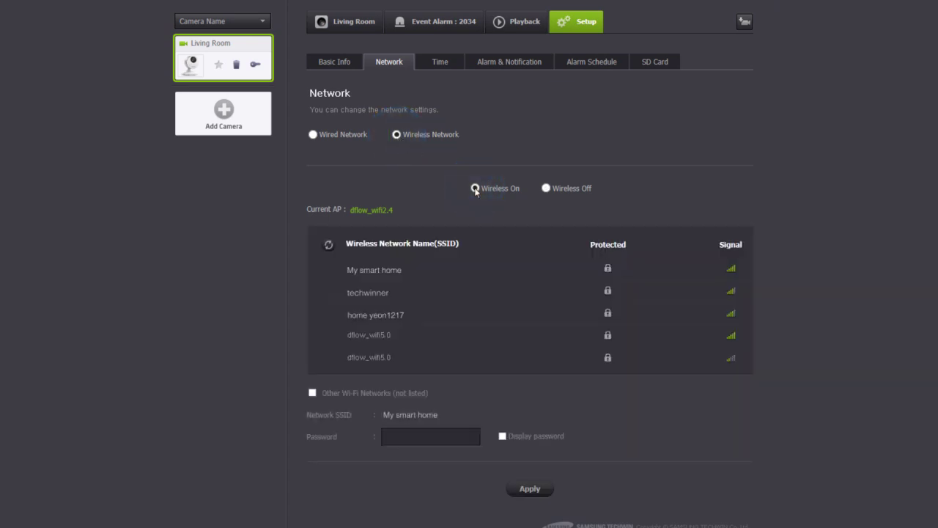
left_click(388, 271)
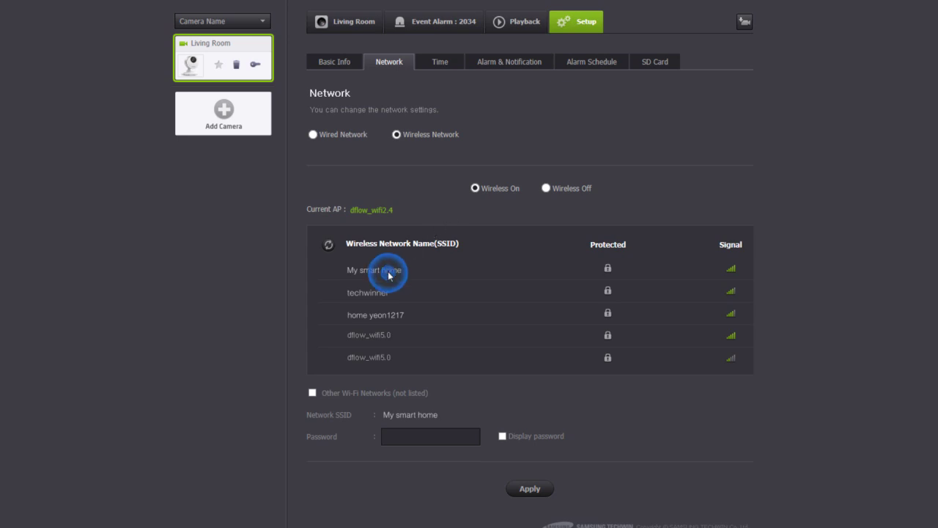
left_click(453, 436)
type("12345678")
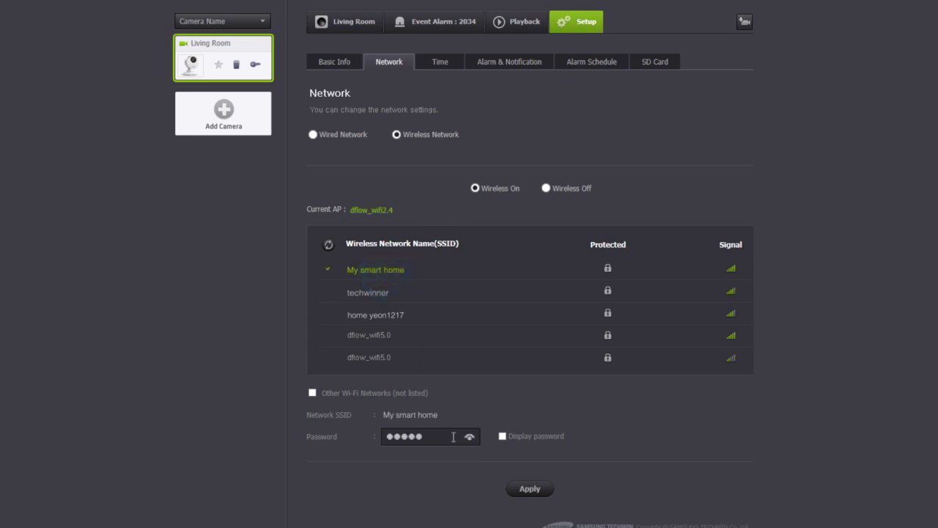
left_click(530, 490)
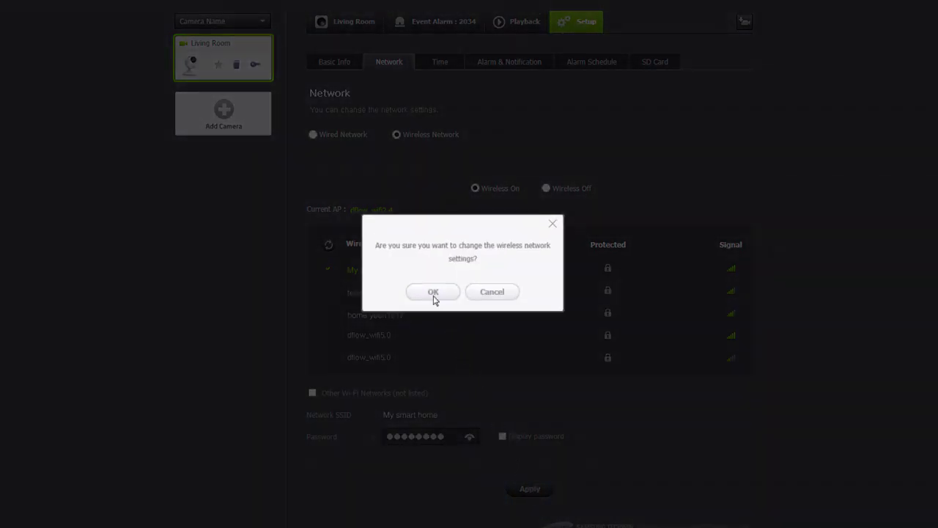
left_click(433, 293)
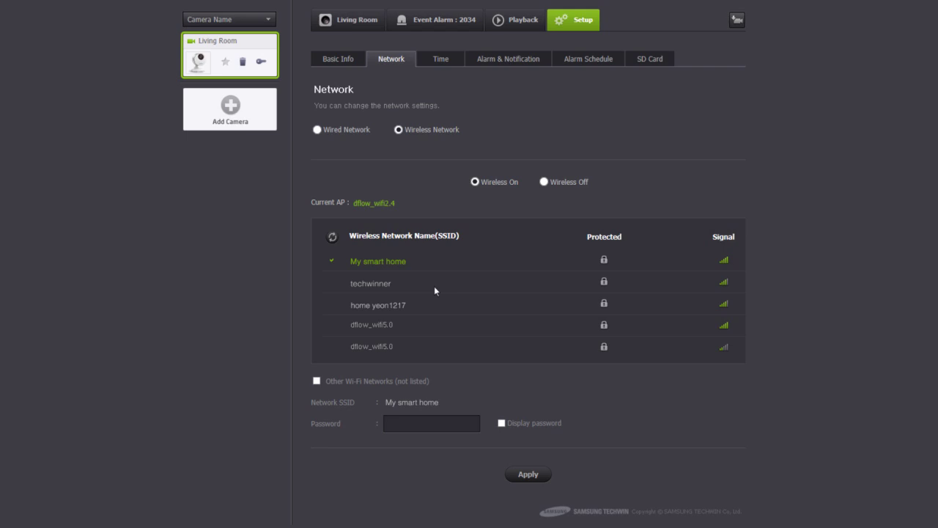
left_click(317, 130)
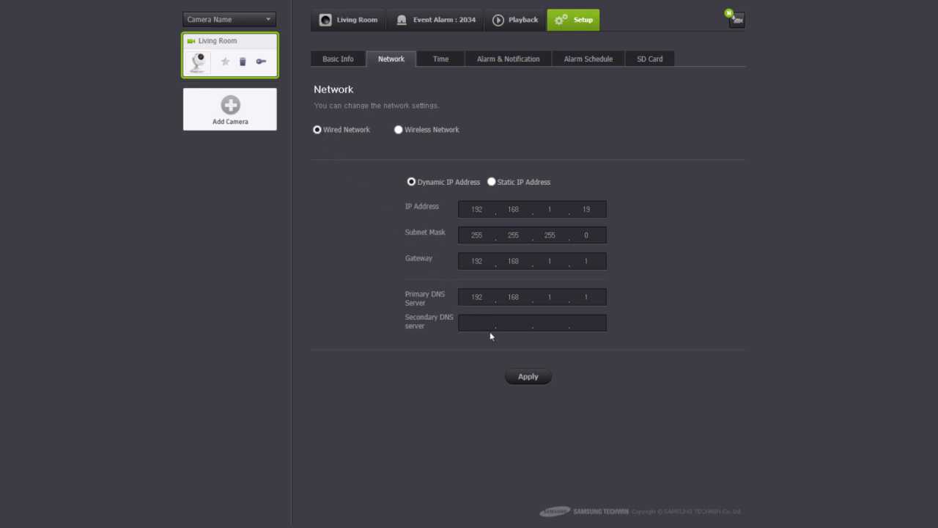
left_click(528, 378)
- Set the camera's time zone to (GMT+09:00) Seoul
left_click(442, 66)
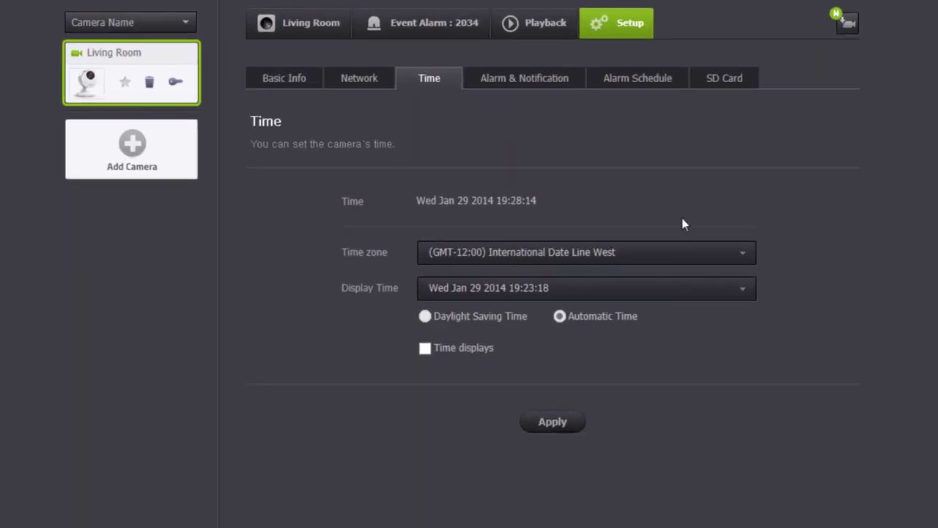
left_click(743, 253)
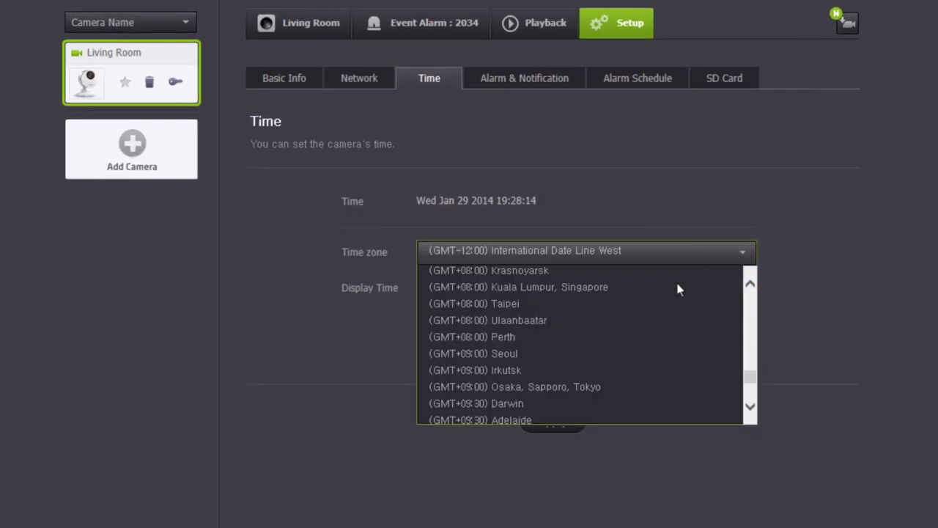
left_click(532, 355)
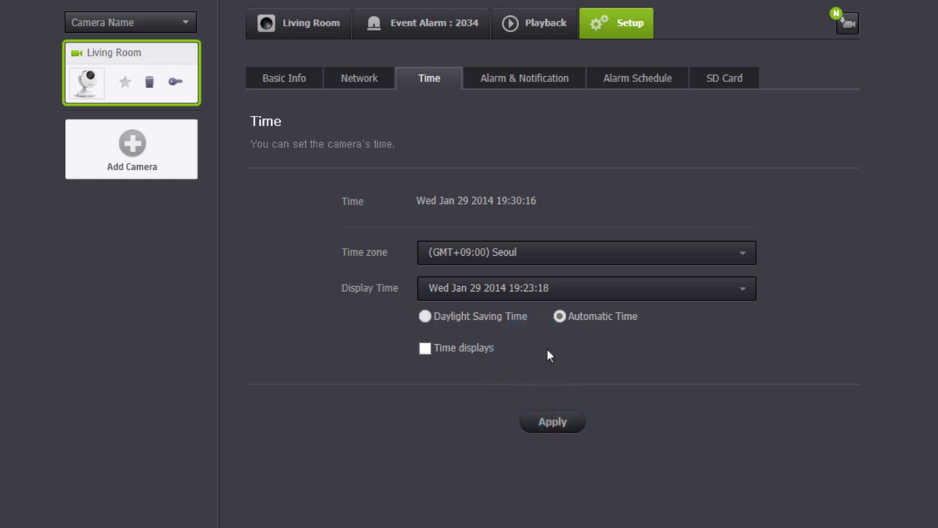
left_click(526, 81)
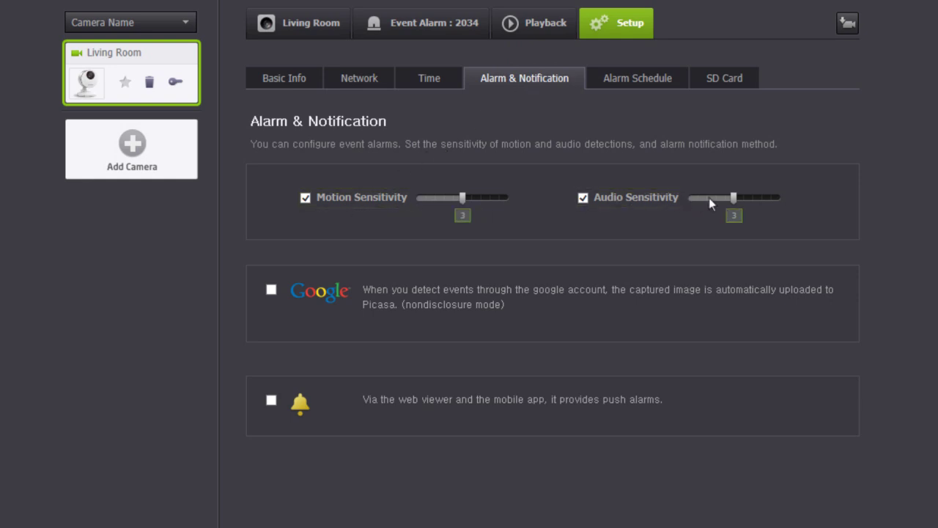
- Tick the Google upload and push alarm (bell) checkboxes for camera events
left_click(270, 291)
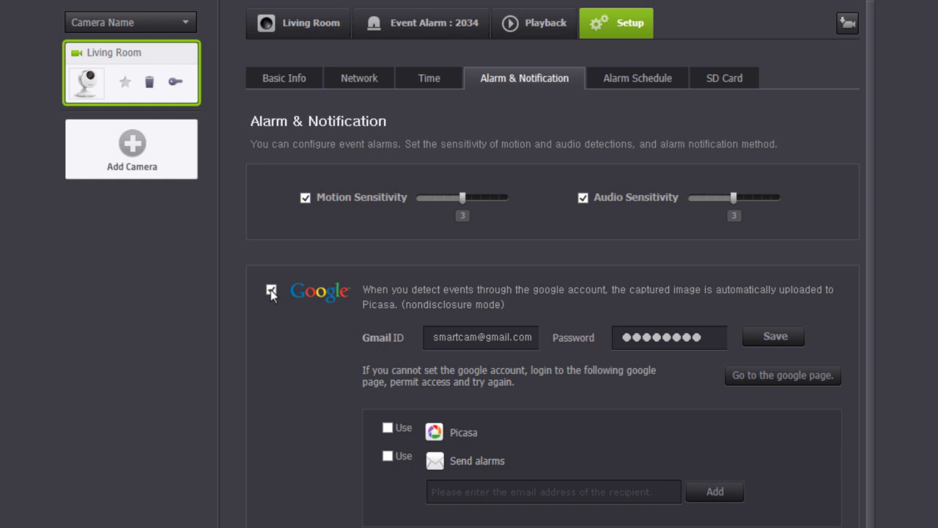
scroll(271, 449, "down", 3)
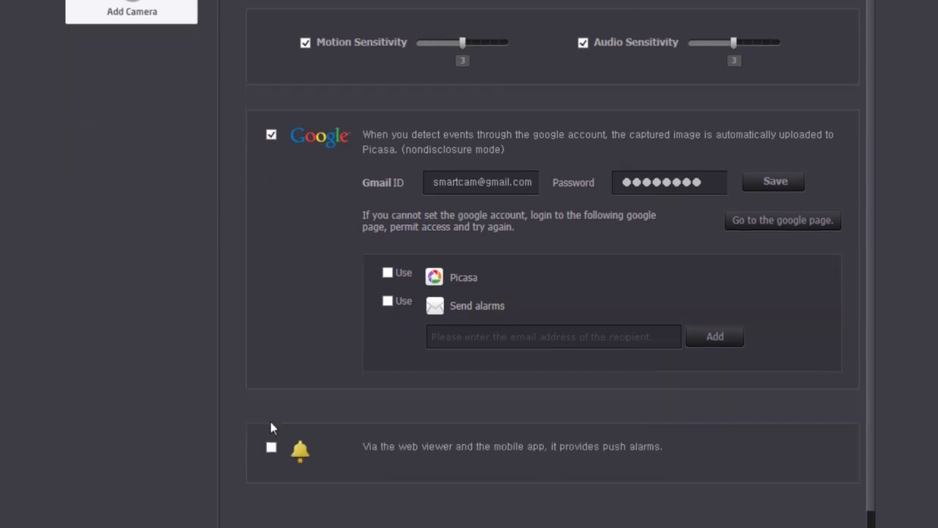
left_click(271, 399)
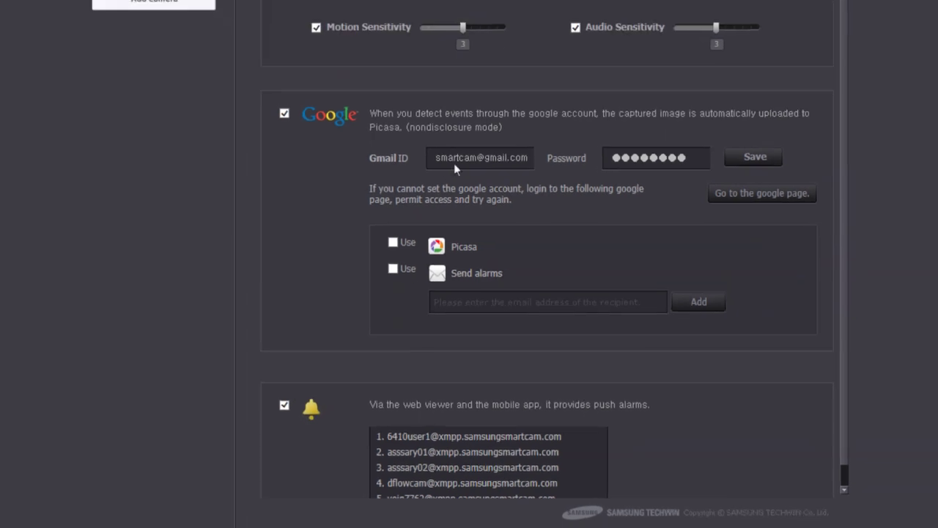
left_click(589, 51)
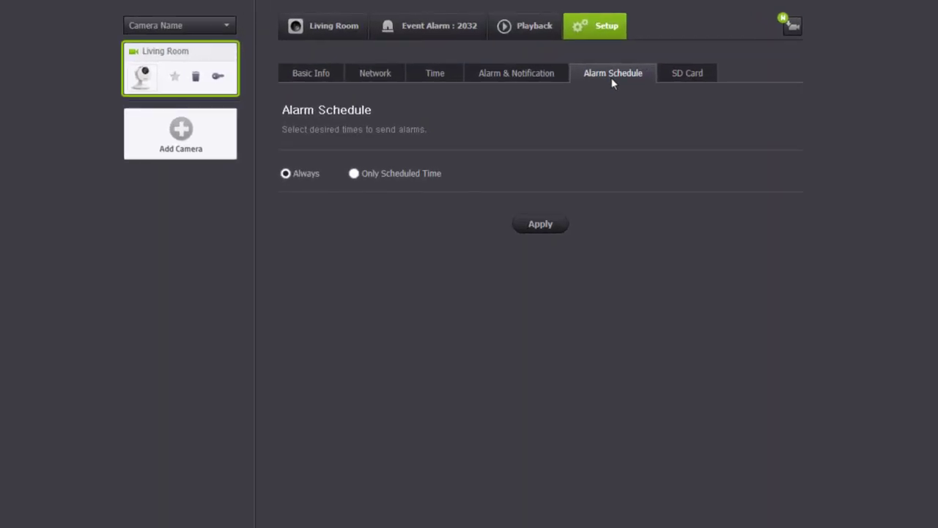
- Limit alarms to scheduled times: Mon 09–17, Tue 10–16, Wed–Thu 09–17, Fri 08–15, Sat 13–16, then apply
left_click(354, 173)
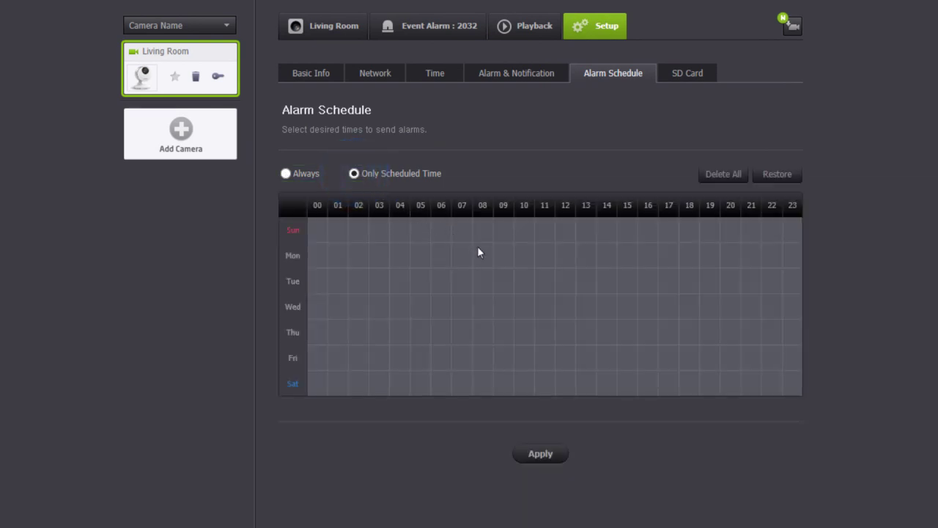
left_click_drag(502, 255, 666, 261)
left_click_drag(522, 281, 658, 293)
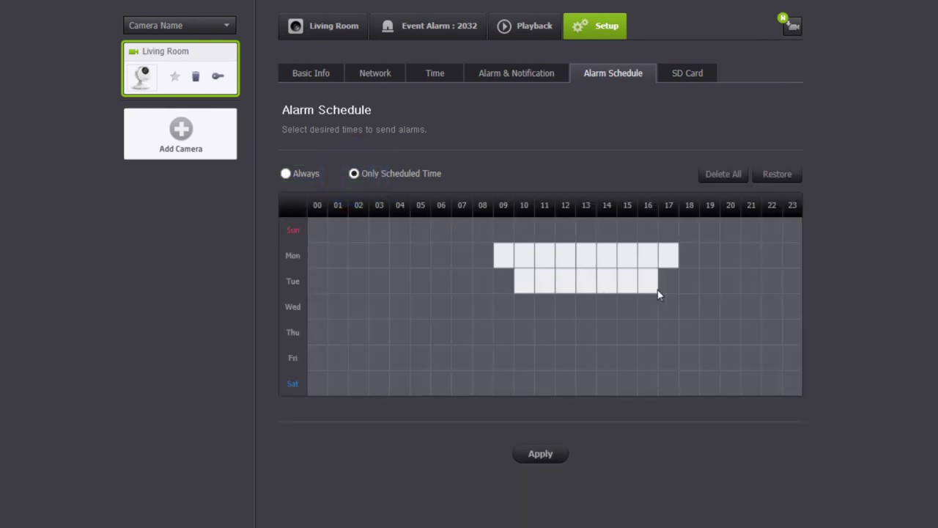
left_click_drag(502, 316, 668, 337)
left_click_drag(482, 359, 631, 359)
left_click_drag(586, 383, 652, 385)
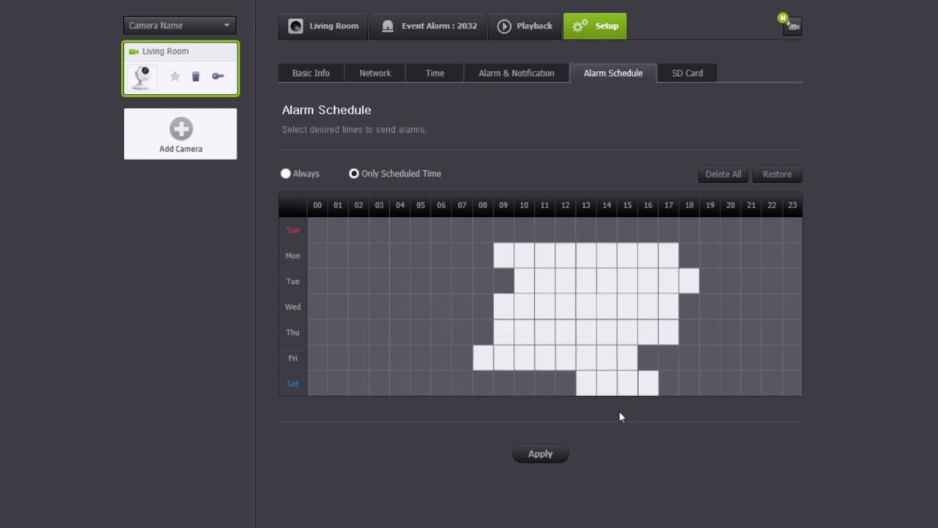
left_click(545, 455)
- Set Use the SD card to On in the SD Card settings
left_click(686, 78)
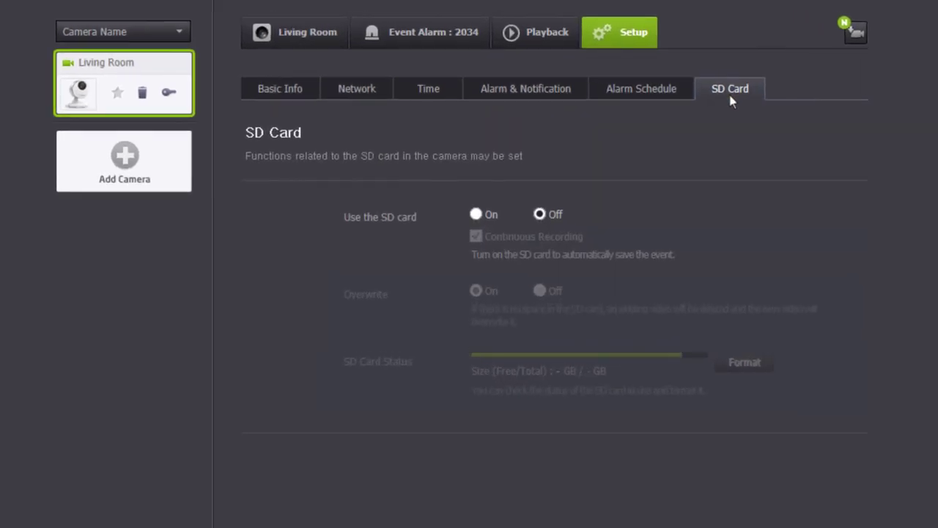
left_click(475, 215)
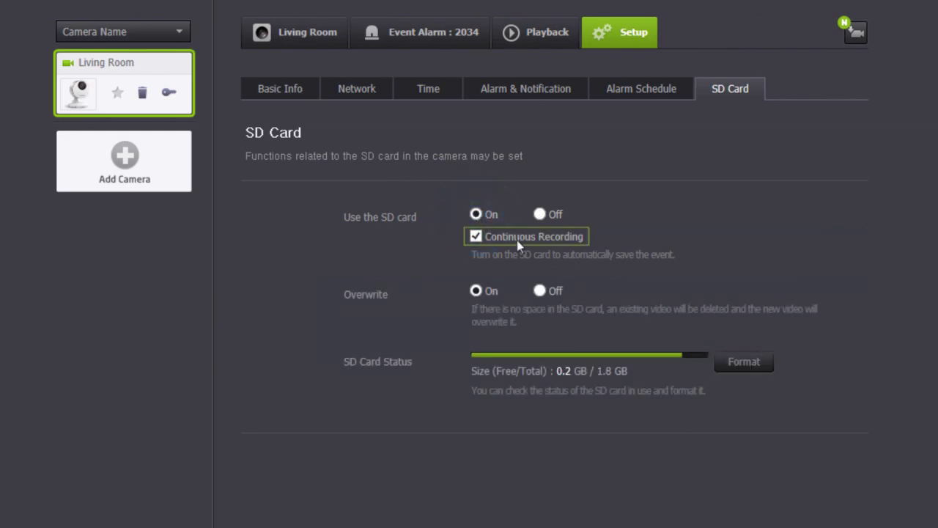